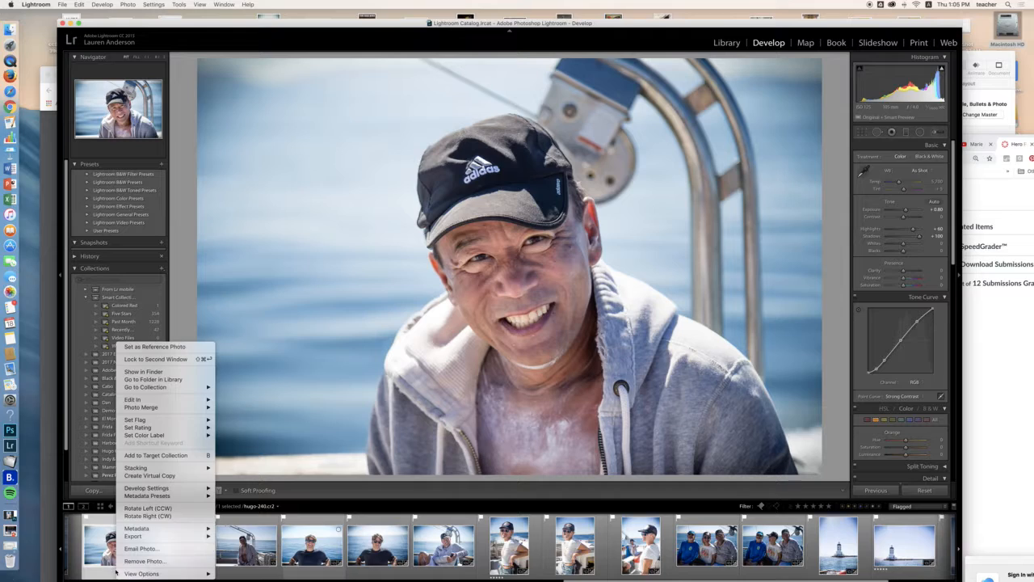
Reset all develop settings on the selected portrait of the man in the black cap.
mouse_move(137, 401)
mouse_move(161, 489)
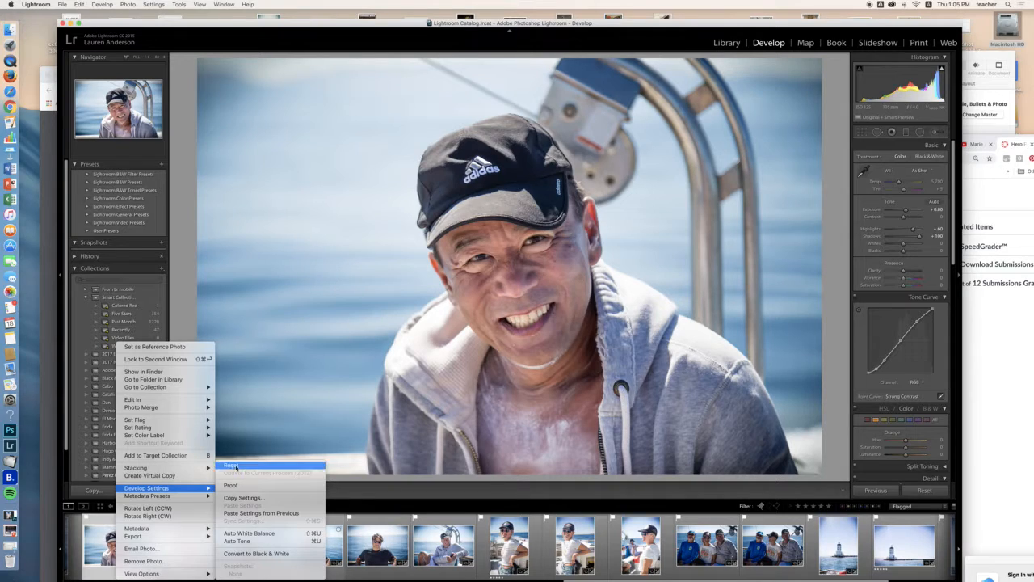
click(234, 466)
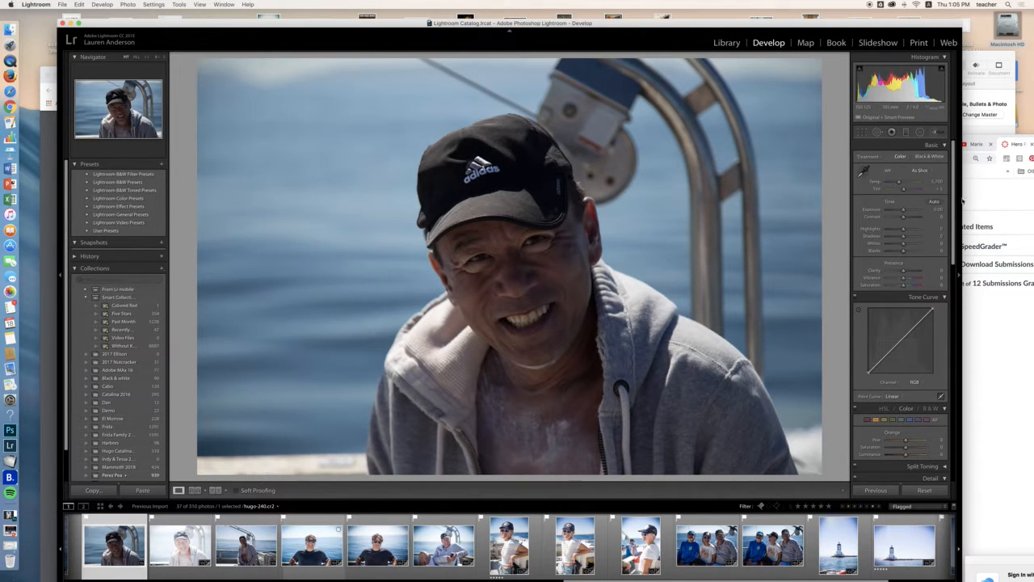
Brighten the portrait with Exposure at +1.00, Highlights at +12 and Shadows at +67.
drag(903, 212, 907, 211)
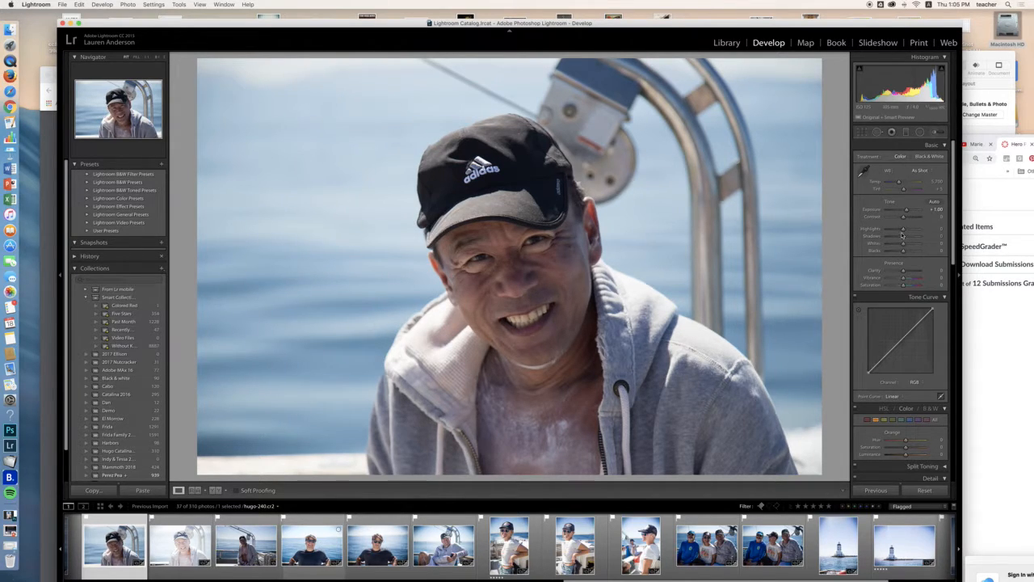
mouse_move(905, 240)
mouse_down()
mouse_move(886, 244)
mouse_move(914, 242)
mouse_move(897, 232)
mouse_move(905, 231)
mouse_up()
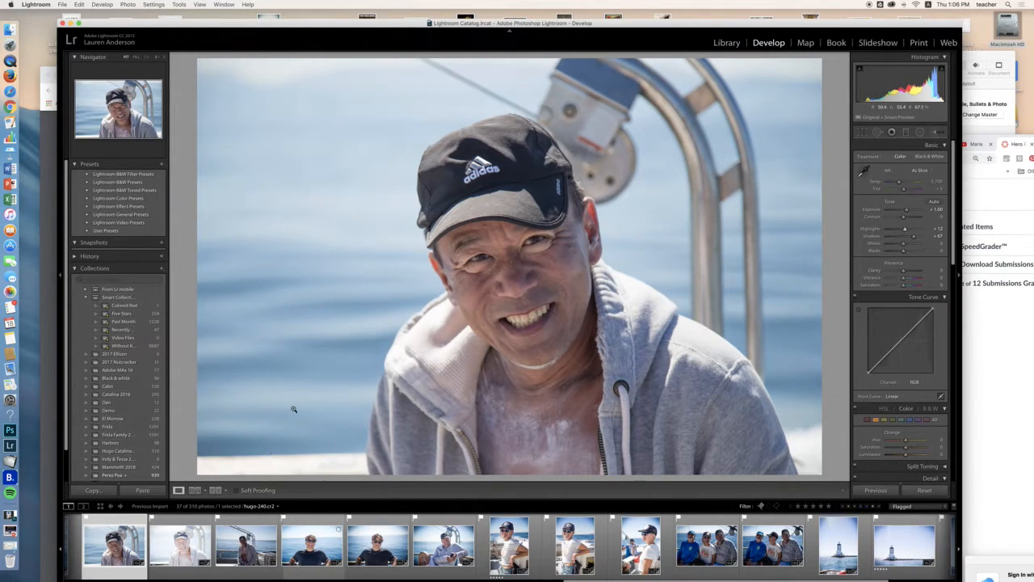
drag(953, 213, 953, 184)
Correct the white balance by sampling neutral areas of the grey hoodie, and fine-tune Temp to 5,544.
click(863, 171)
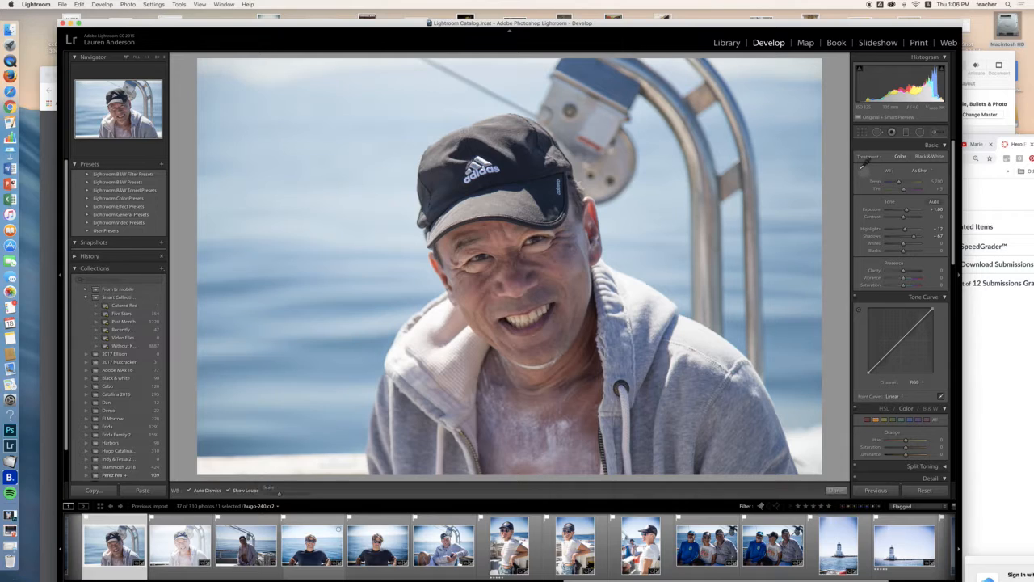
click(435, 344)
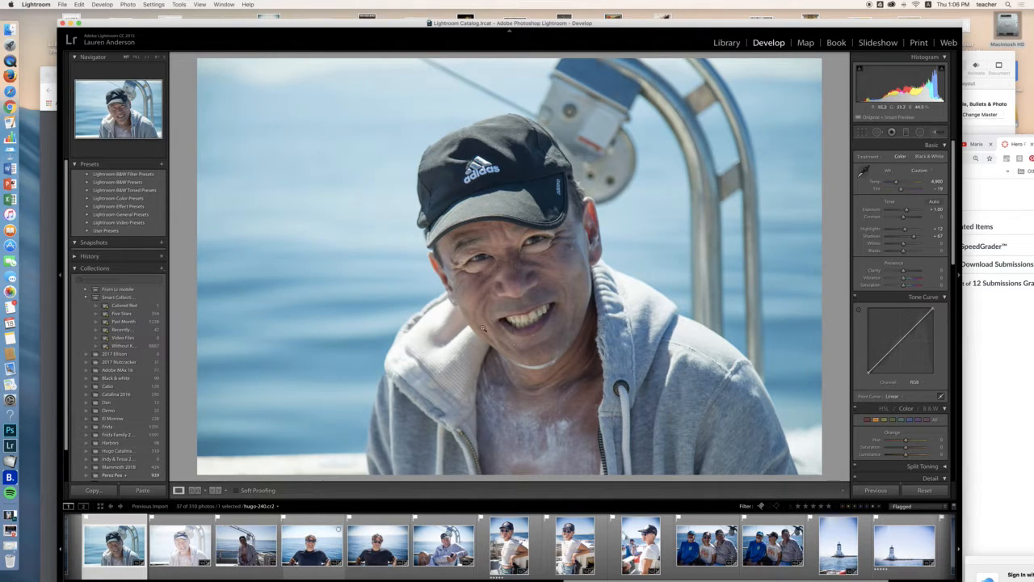
click(864, 172)
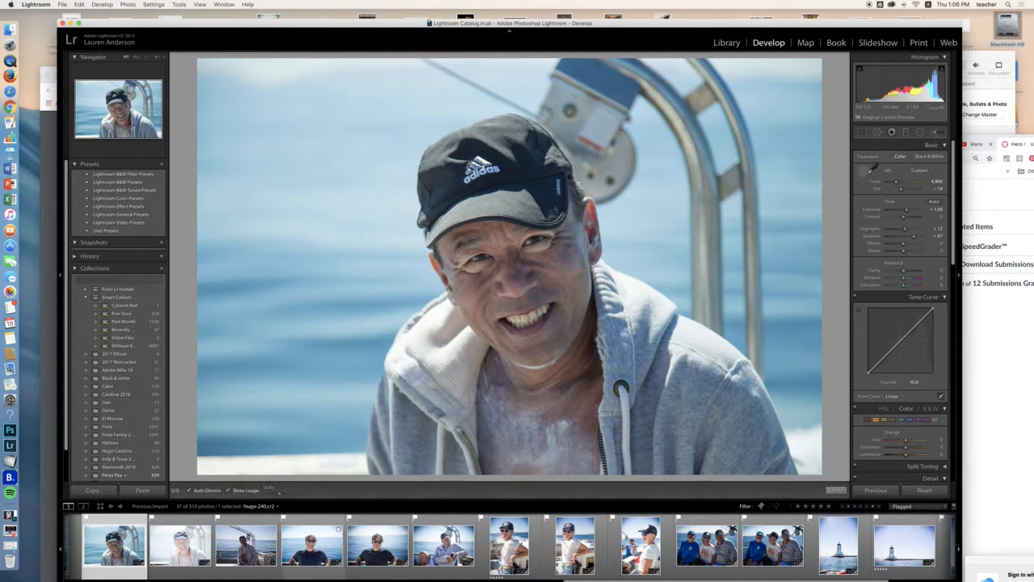
click(401, 361)
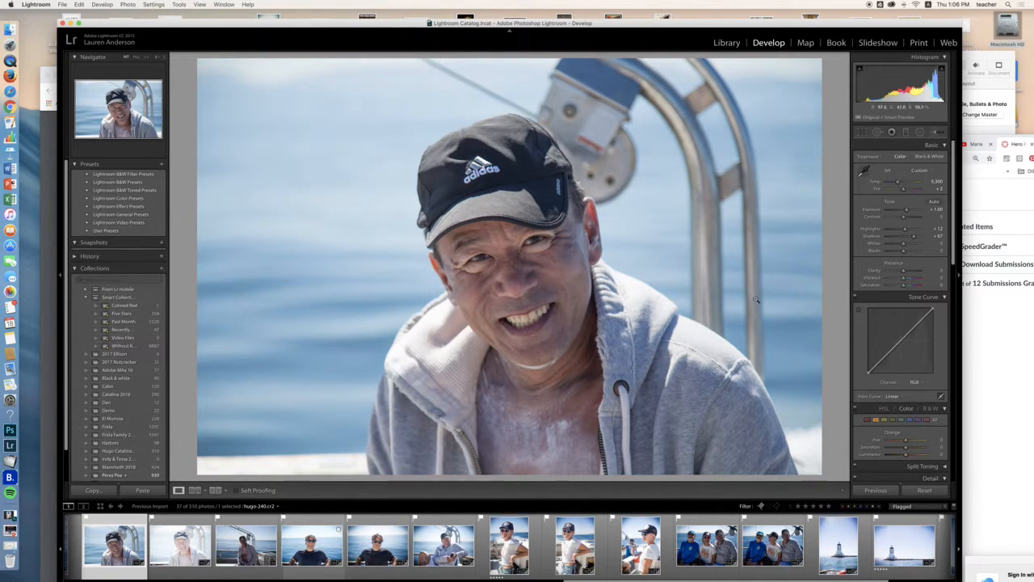
mouse_move(900, 186)
mouse_down()
mouse_move(889, 185)
mouse_move(901, 185)
mouse_up()
Apply the Strong Contrast point curve and set Exposure to +1.05.
scroll(953, 283, down, 3)
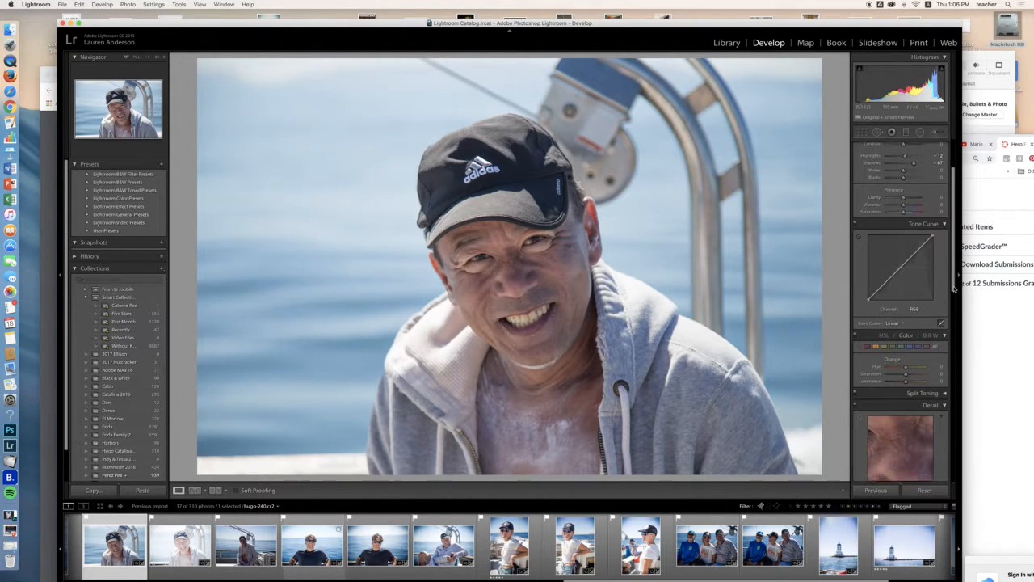
scroll(954, 289, down, 1)
click(891, 311)
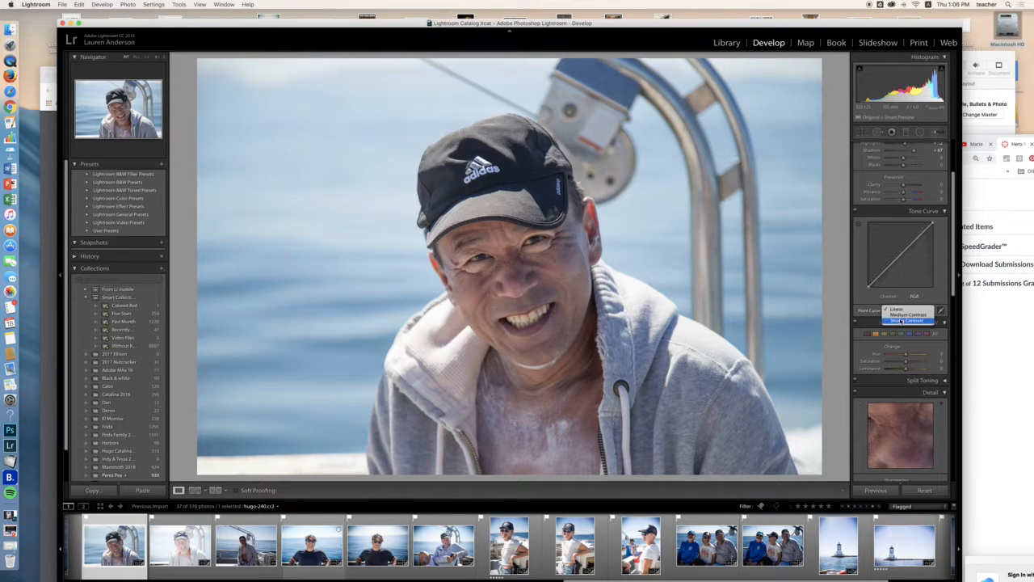
click(901, 321)
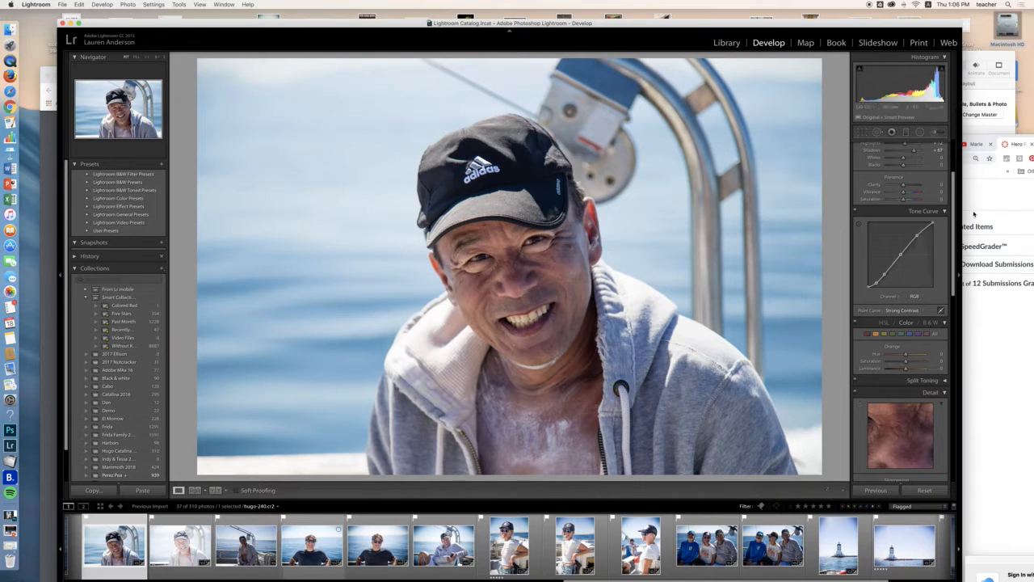
drag(954, 263, 908, 211)
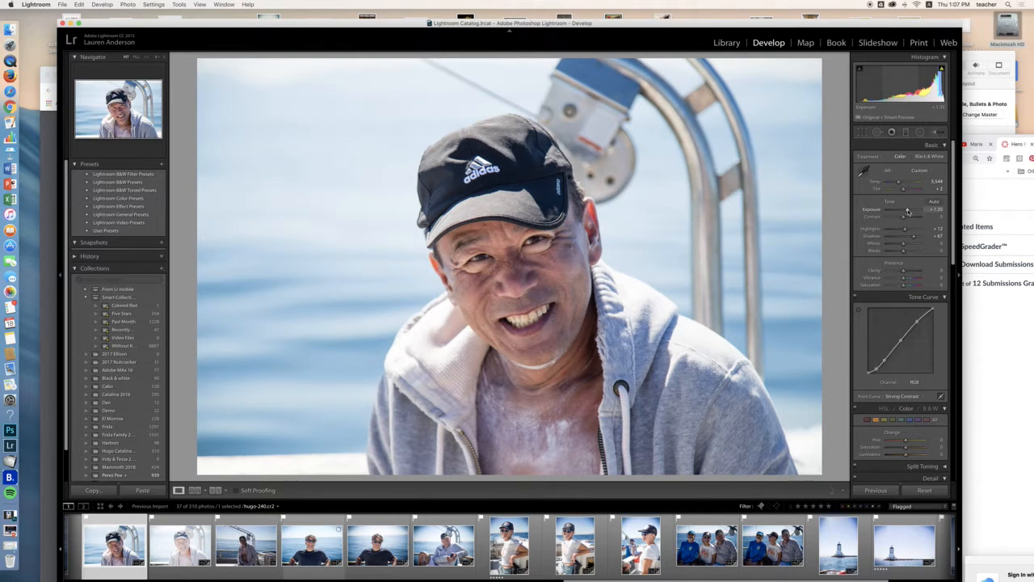
drag(908, 211, 908, 211)
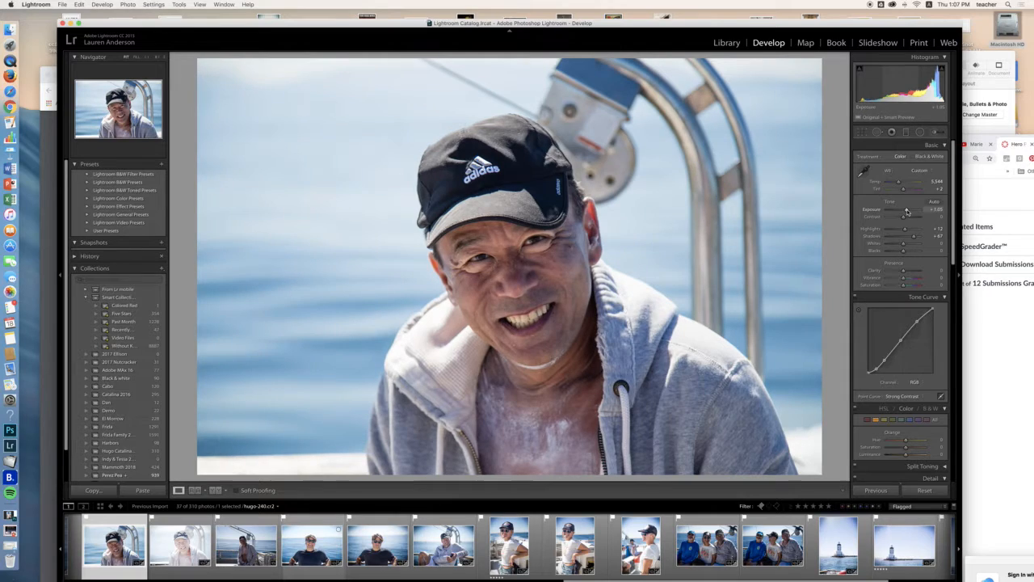
Change the tone curve's point curve preset to Medium Contrast.
scroll(897, 267, down, 5)
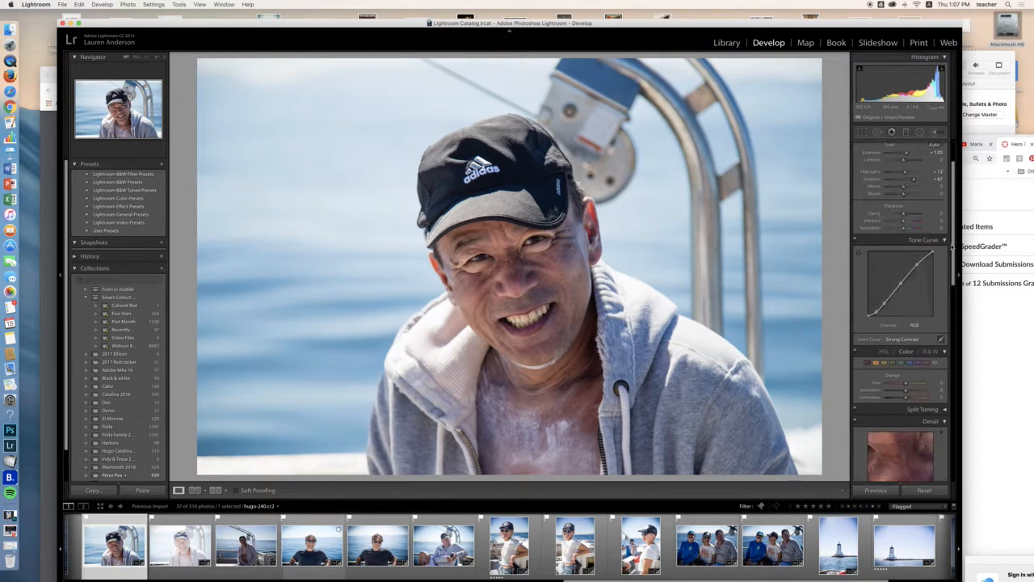
click(894, 312)
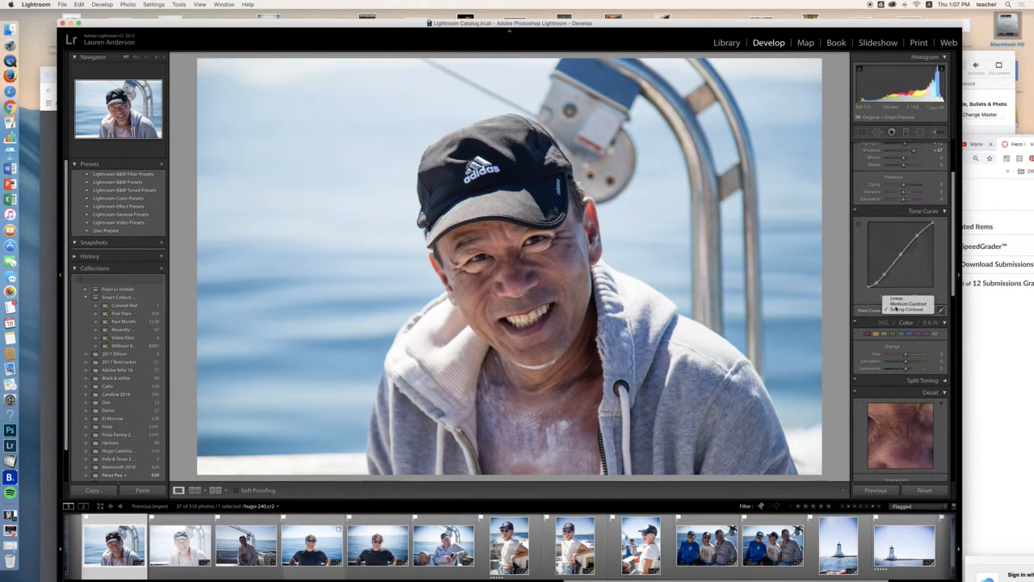
click(896, 307)
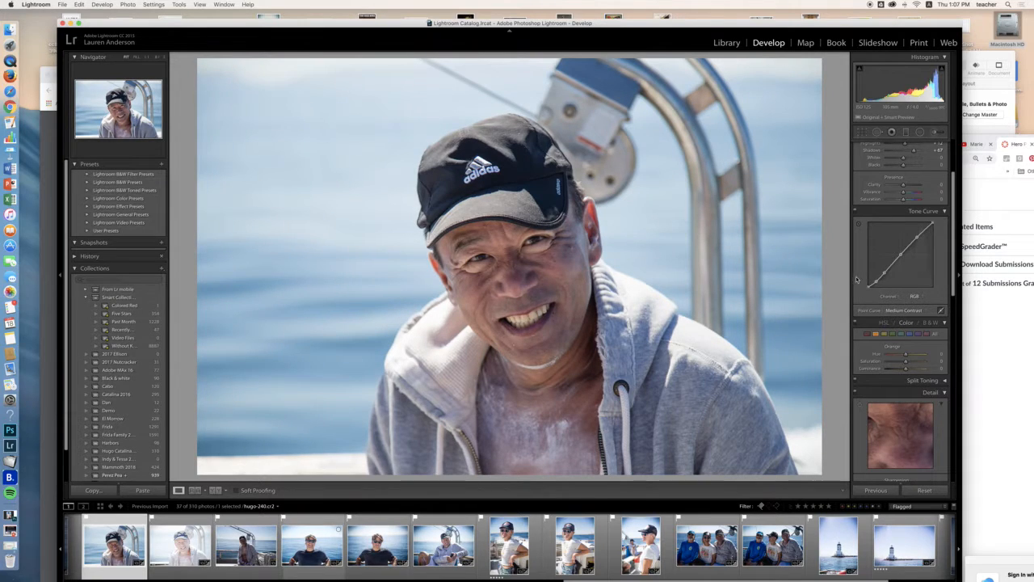
drag(885, 273, 886, 276)
mouse_move(884, 274)
mouse_down()
mouse_move(884, 263)
mouse_move(880, 275)
mouse_up()
key(super+z)
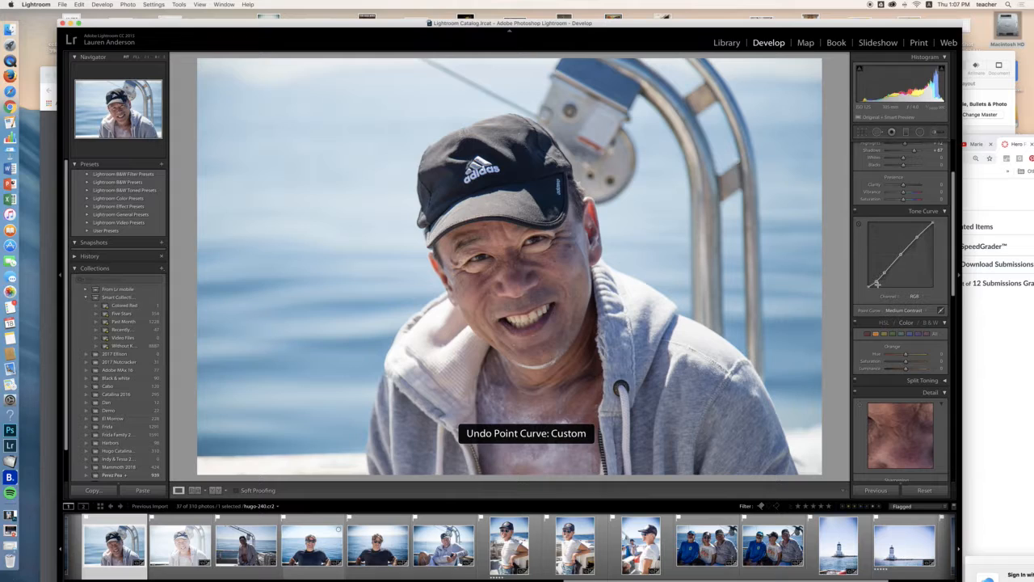
Shape a custom point curve by slightly lowering the darkest point and raising the midtone and highlight points.
drag(875, 282, 877, 284)
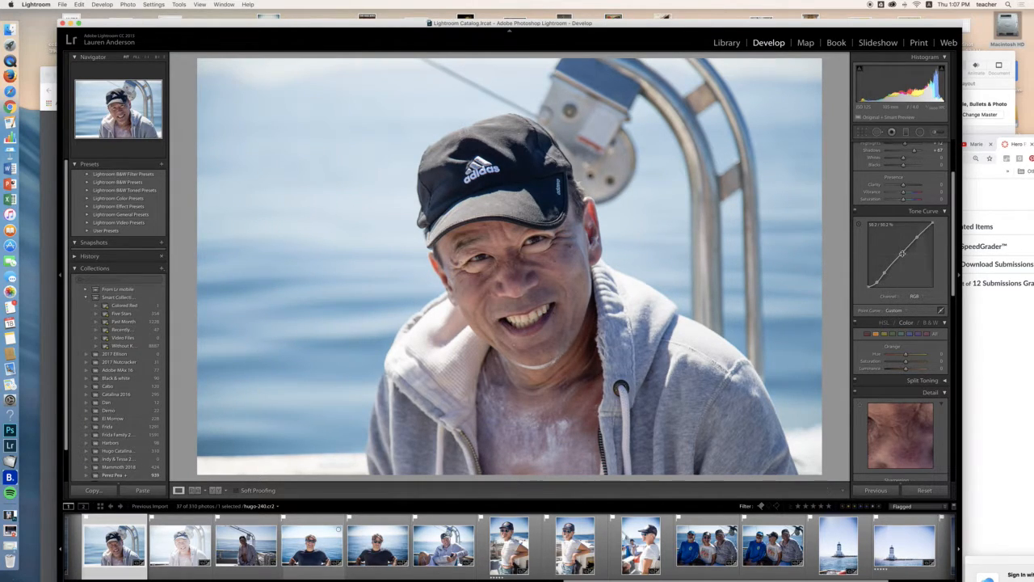
drag(903, 255, 901, 254)
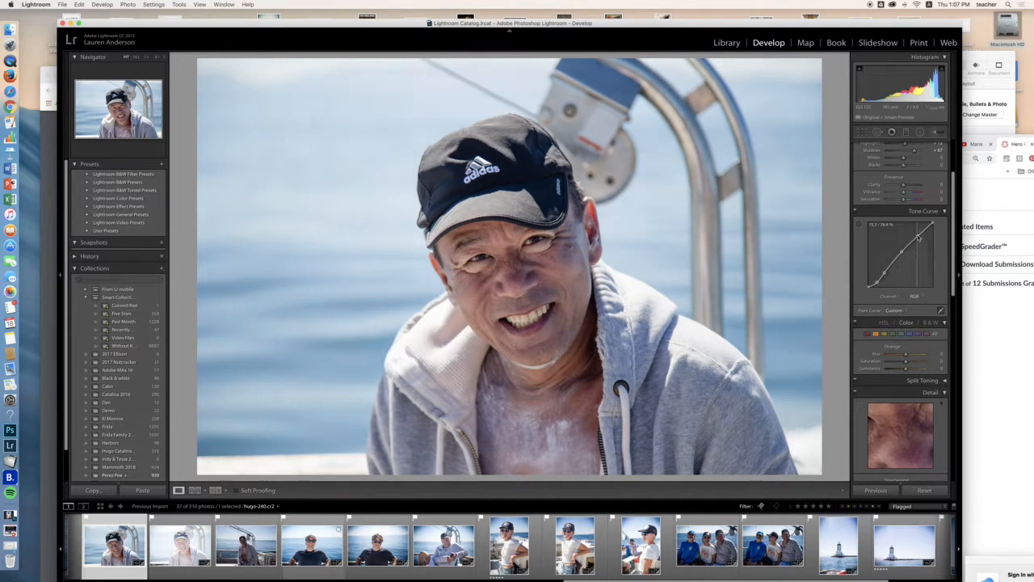
drag(918, 234, 917, 231)
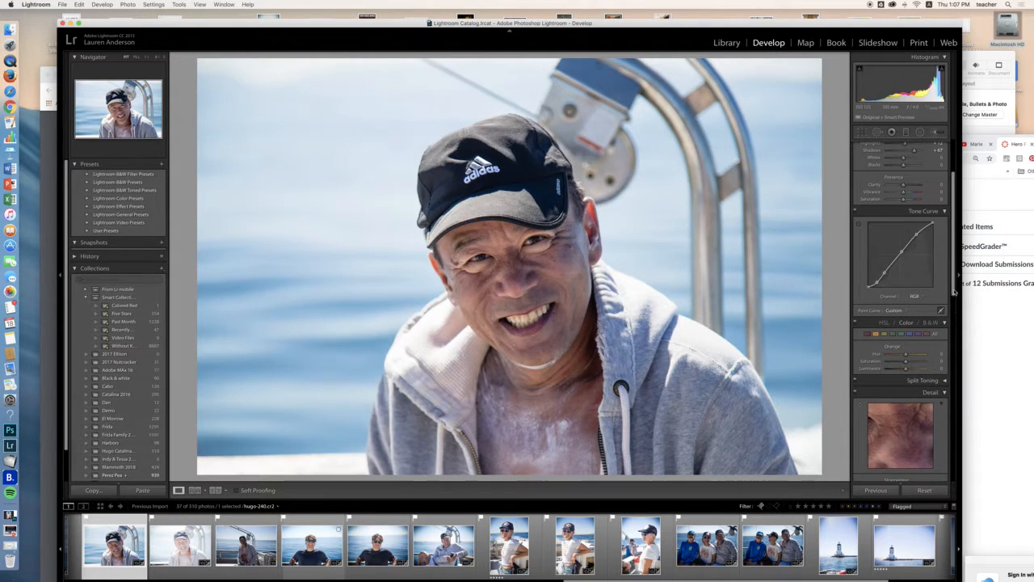
Centre the detail preview on the man's eye and set the sharpening Amount to 111.
scroll(956, 281, down, 5)
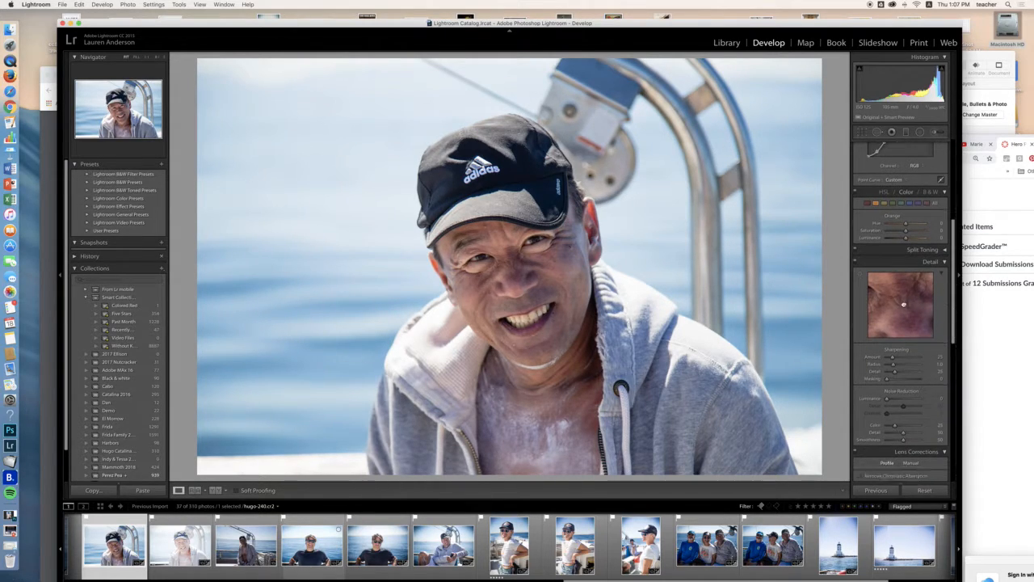
drag(894, 303, 929, 314)
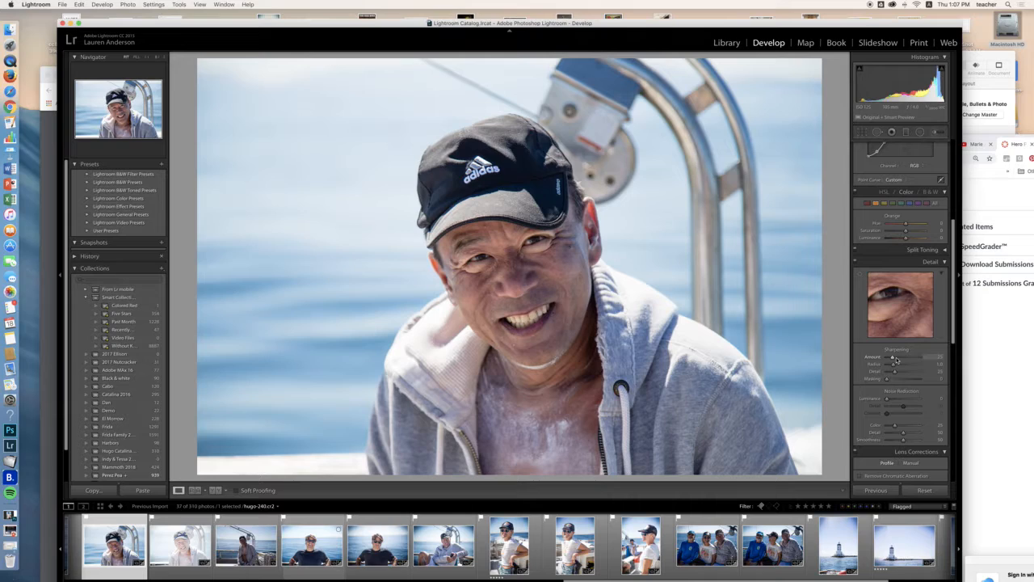
drag(893, 359, 912, 360)
Smooth the skin by setting Luminance noise reduction to 53, checking the face in the detail preview.
drag(888, 399, 911, 402)
drag(910, 400, 901, 403)
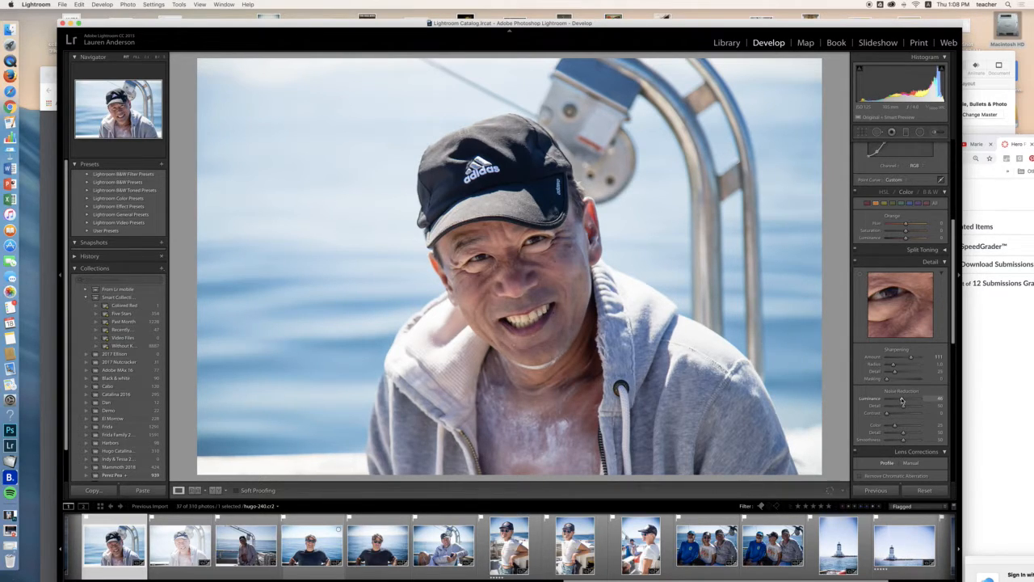
drag(900, 326, 896, 297)
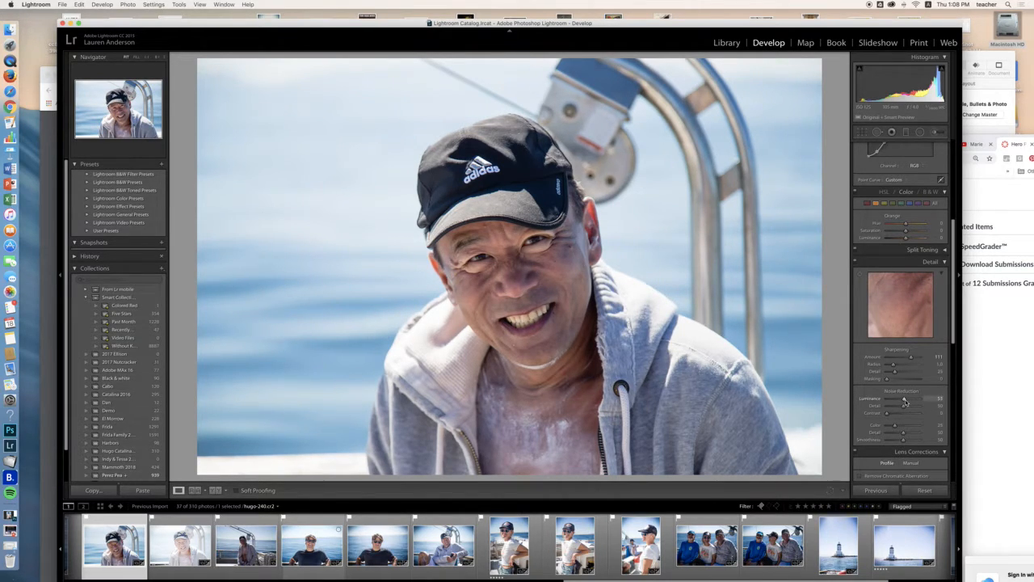
Return the detail preview to the eye and set sharpening Masking to 33 using the black-and-white mask preview.
drag(897, 308, 897, 296)
key(alt)
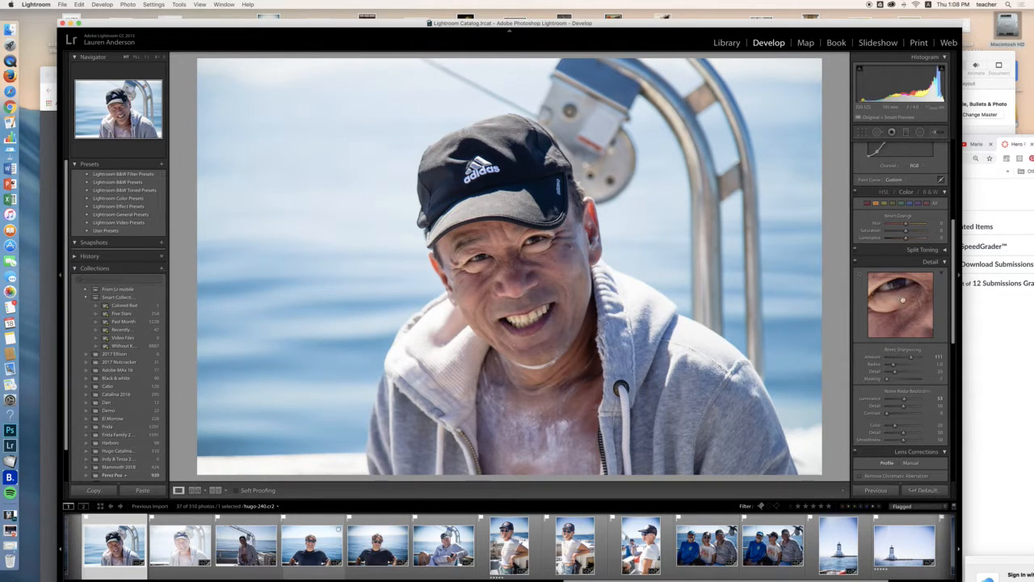
drag(889, 380, 898, 380)
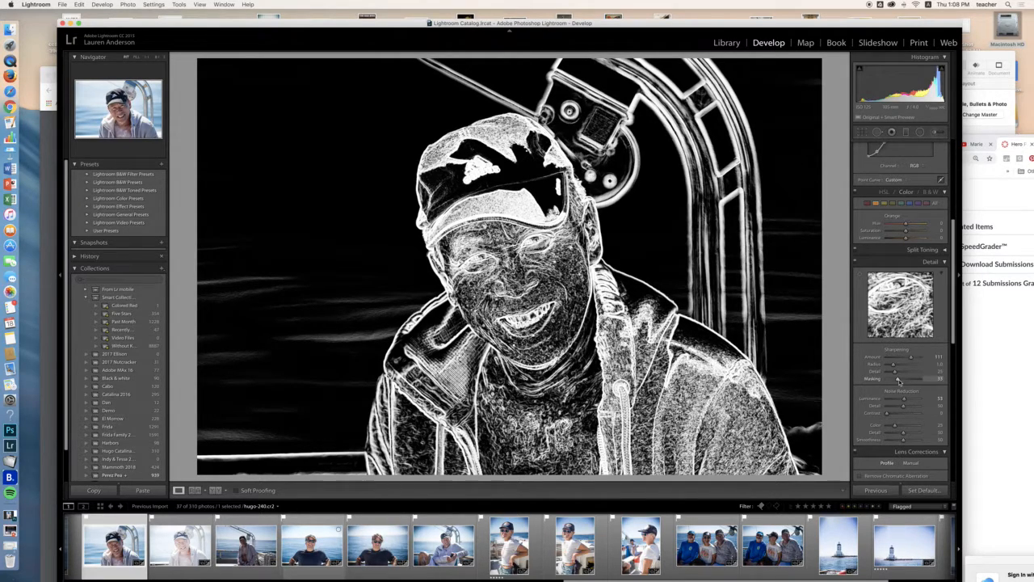
drag(897, 379, 898, 380)
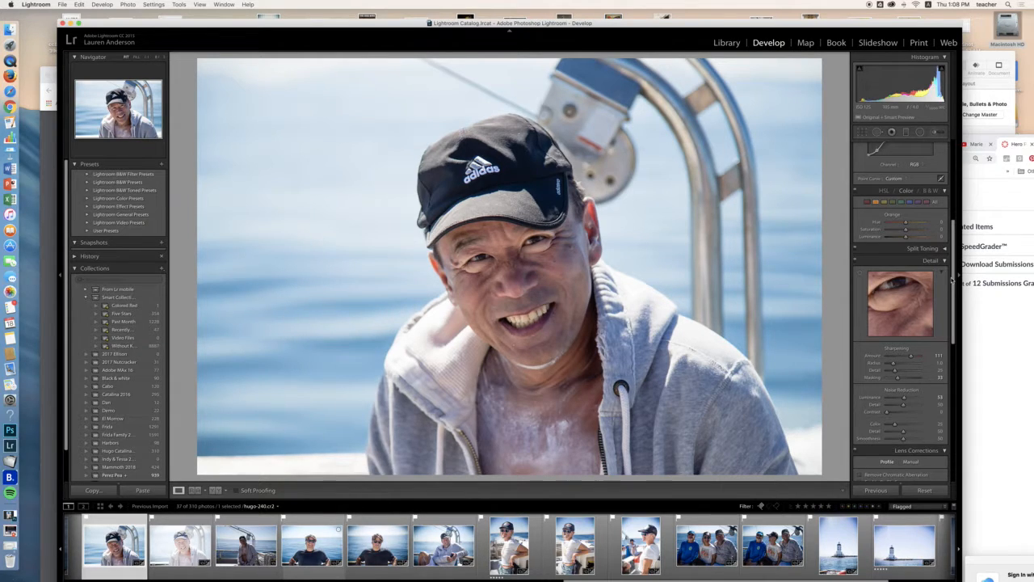
Enable Remove Chromatic Aberration and Profile Corrections for the lens, and set Exposure to +1.00.
scroll(951, 281, down, 5)
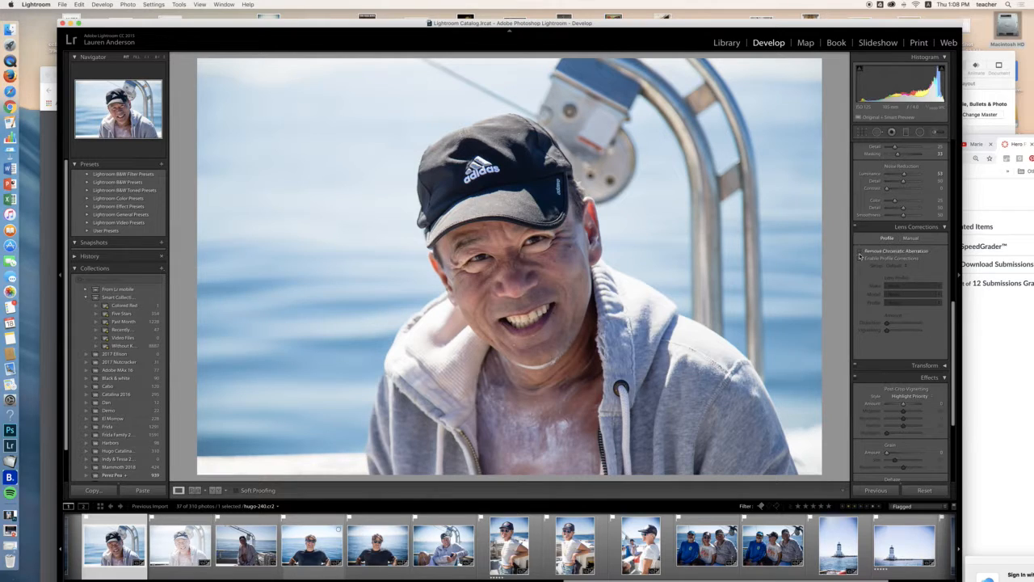
click(860, 258)
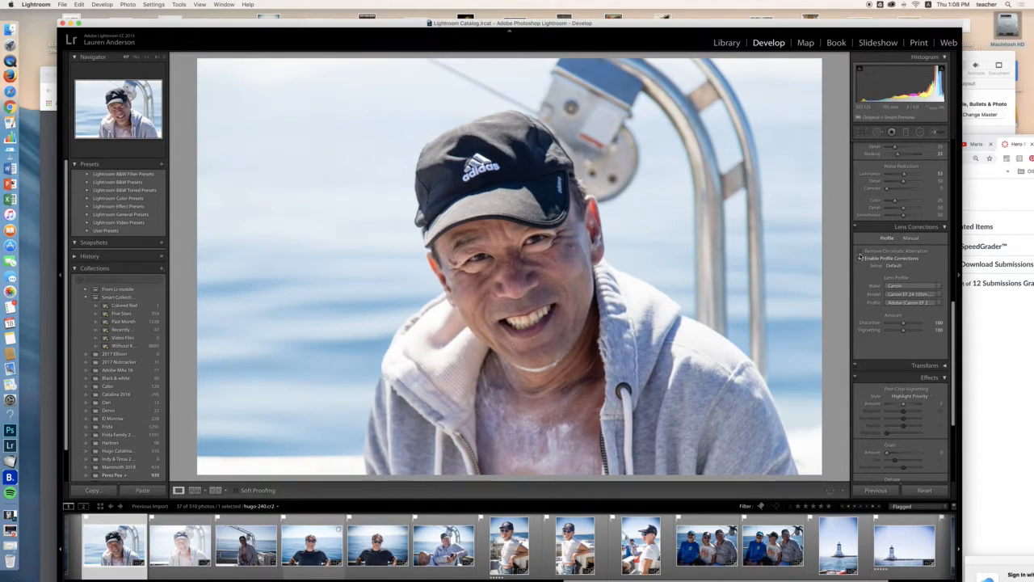
drag(955, 308, 953, 155)
drag(904, 210, 905, 210)
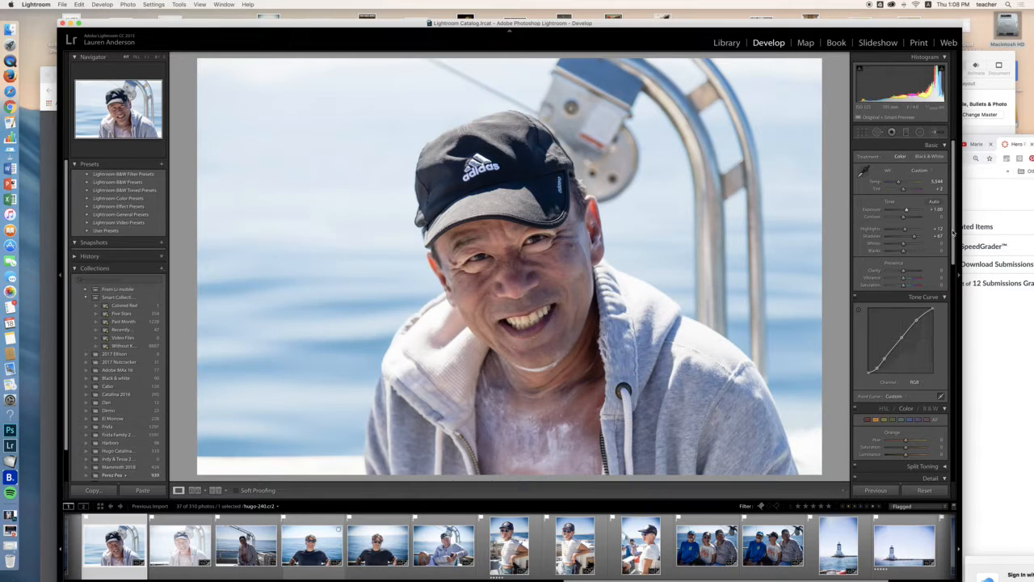
Darken the photo's edges with a Highlight Priority post-crop vignette Amount of -47.
scroll(921, 323, down, 10)
scroll(936, 356, down, 8)
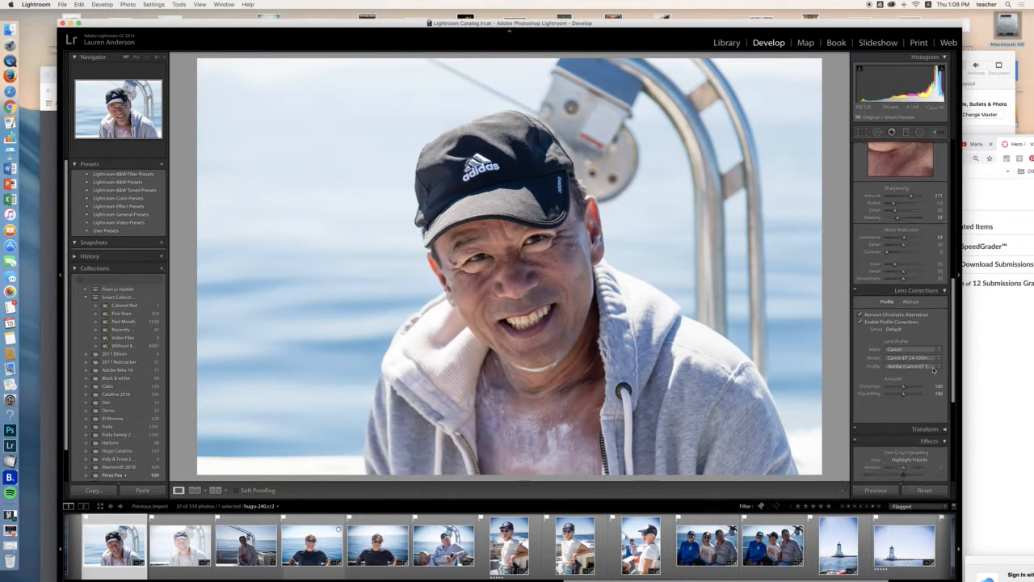
scroll(926, 434, down, 2)
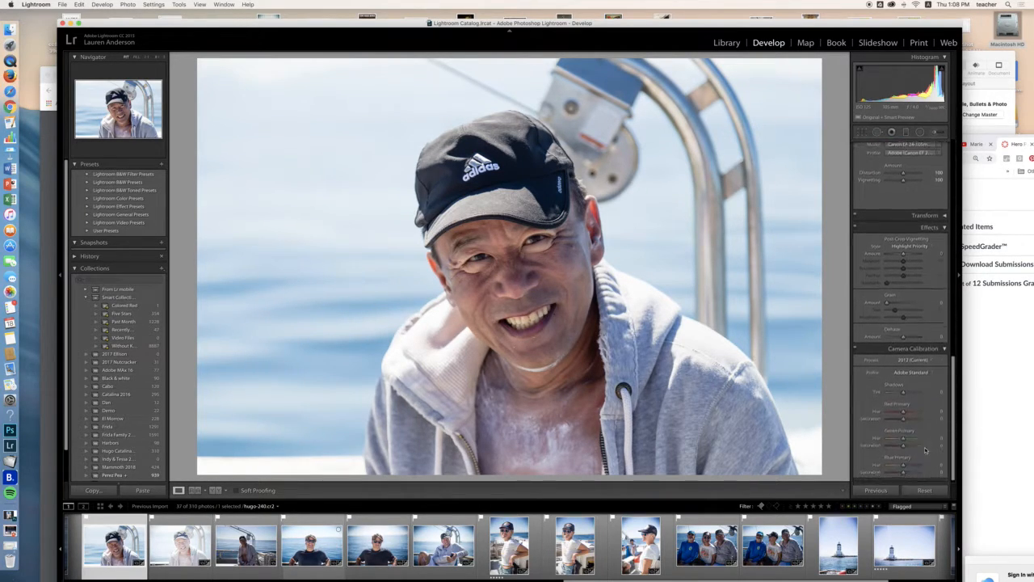
drag(904, 254, 895, 257)
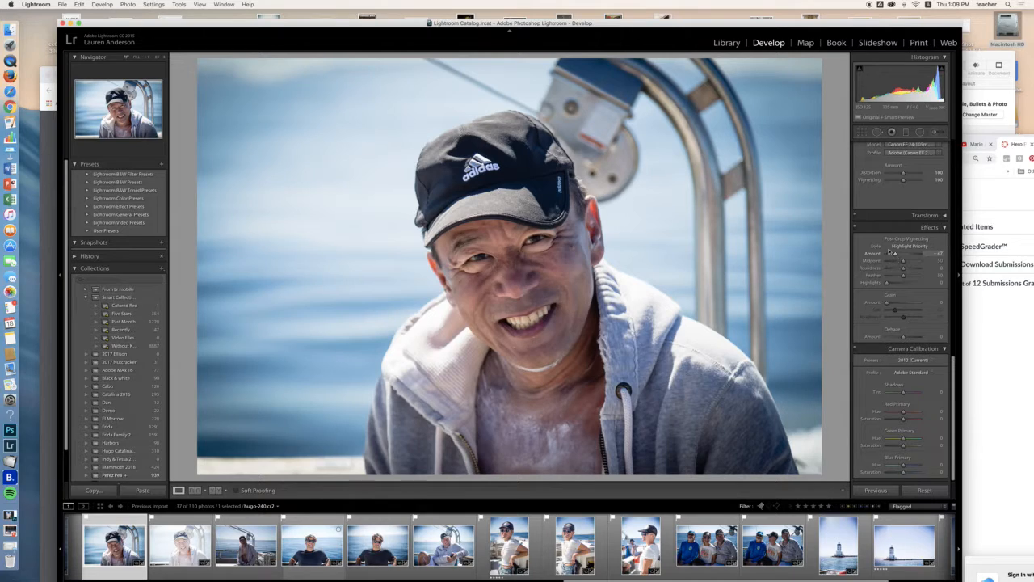
scroll(954, 465, up, 2)
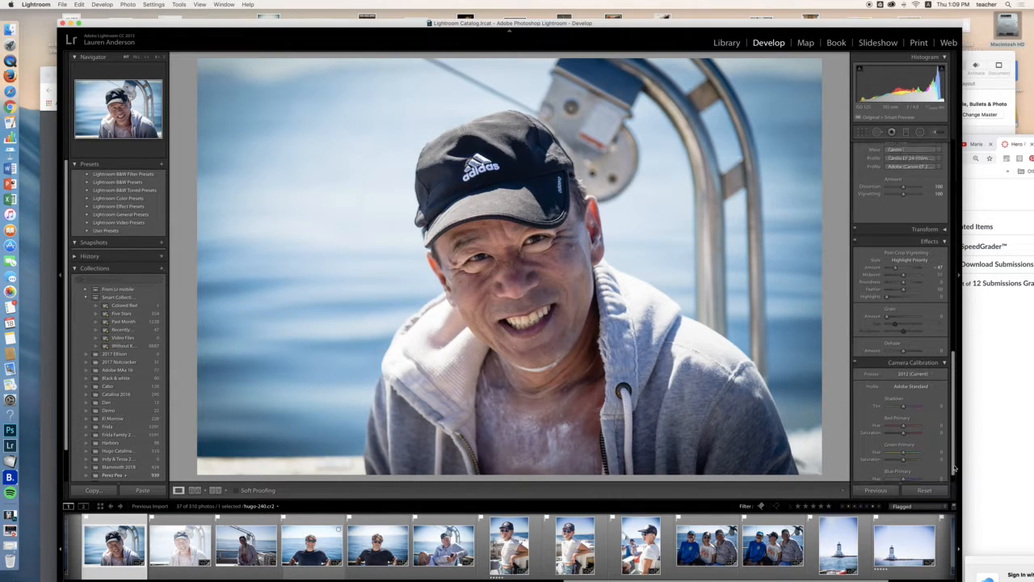
drag(954, 466, 954, 412)
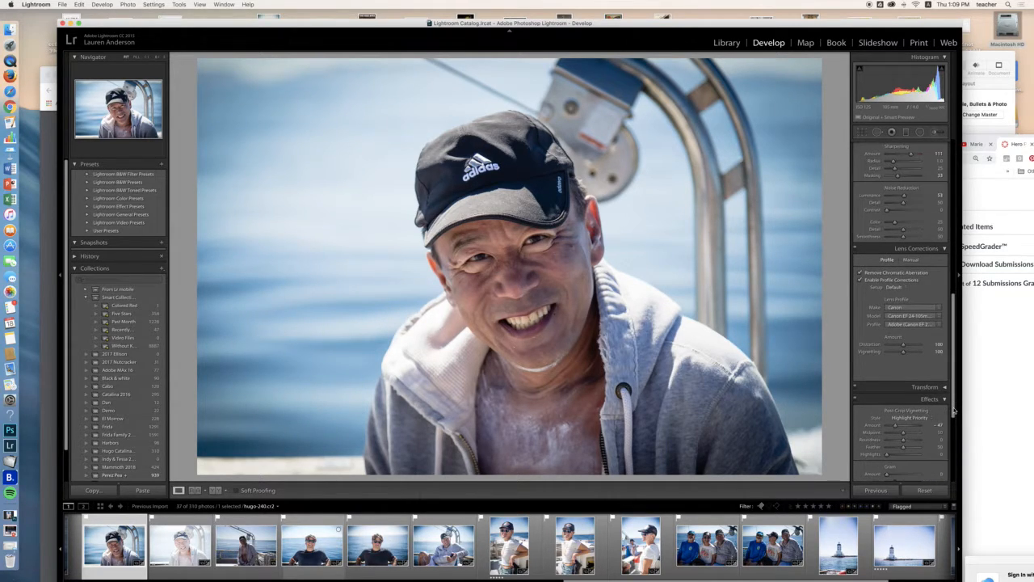